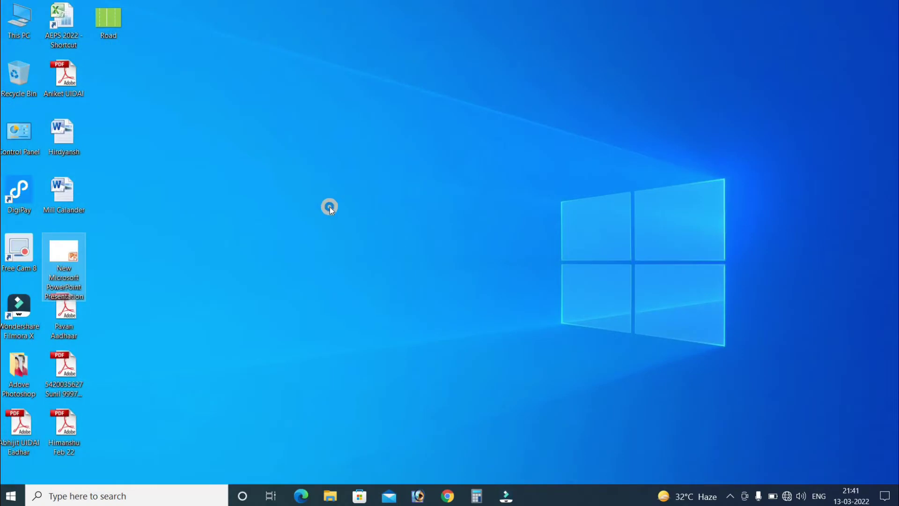
Step: Import the Road image from the desktop and the Nagina-Kashipur video from its folder into the Wondershare Filmora project media
right_click(330, 207)
left_click(346, 239)
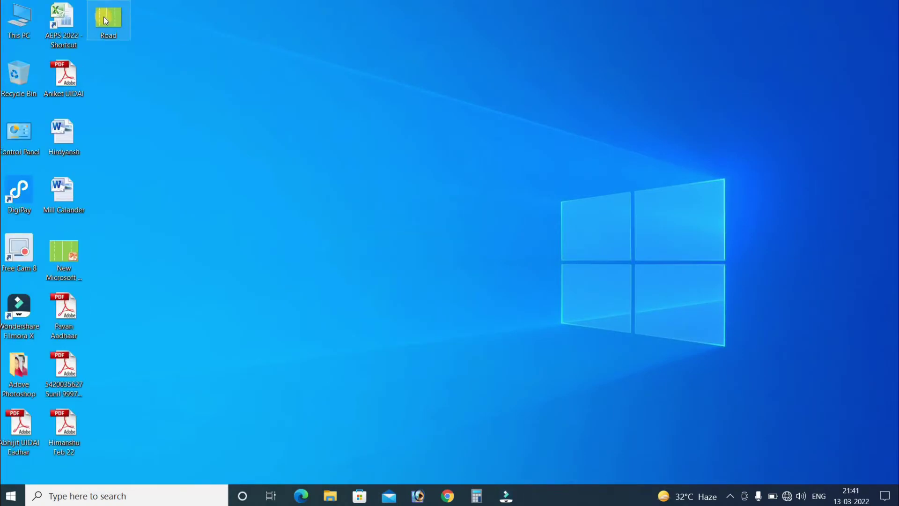
left_click_drag(103, 15, 331, 178)
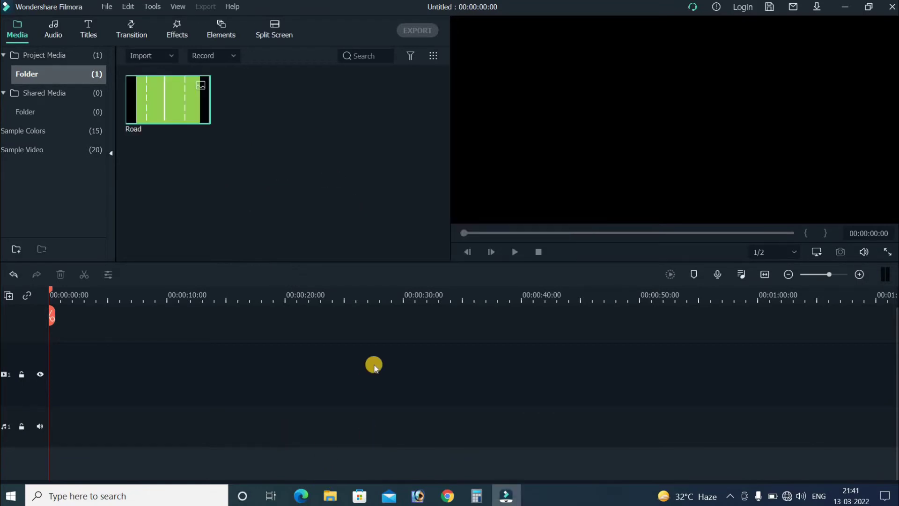
left_click(330, 496)
left_click_drag(489, 199, 227, 209)
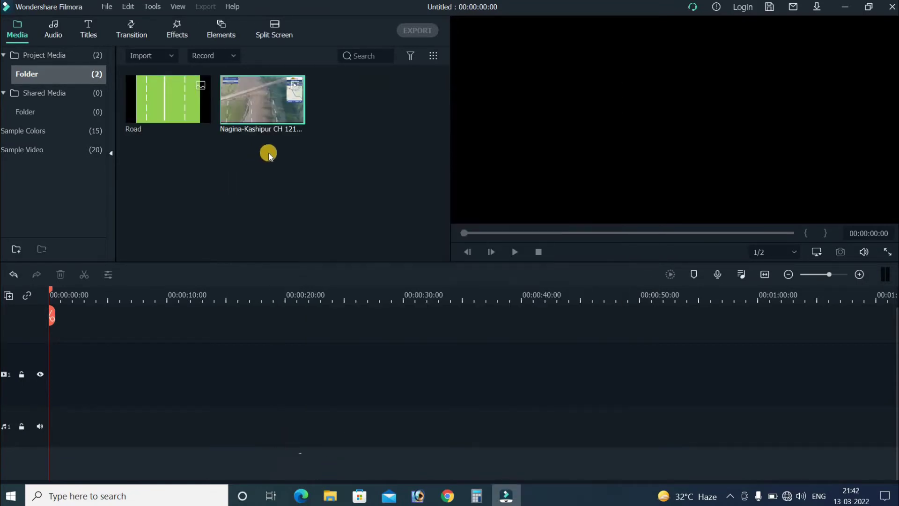
Step: Place the Nagina-Kashipur video at the start of the first video track and play its first two seconds
left_click_drag(262, 326, 19, 367)
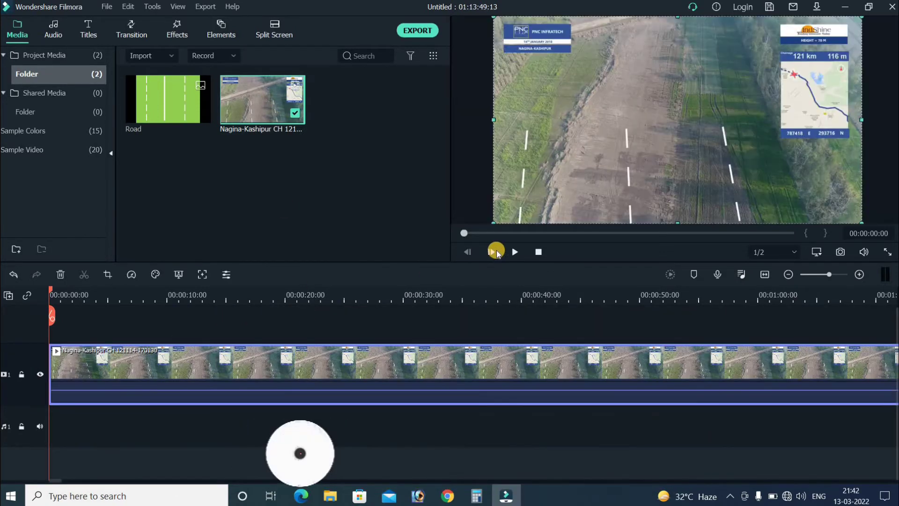
left_click(512, 252)
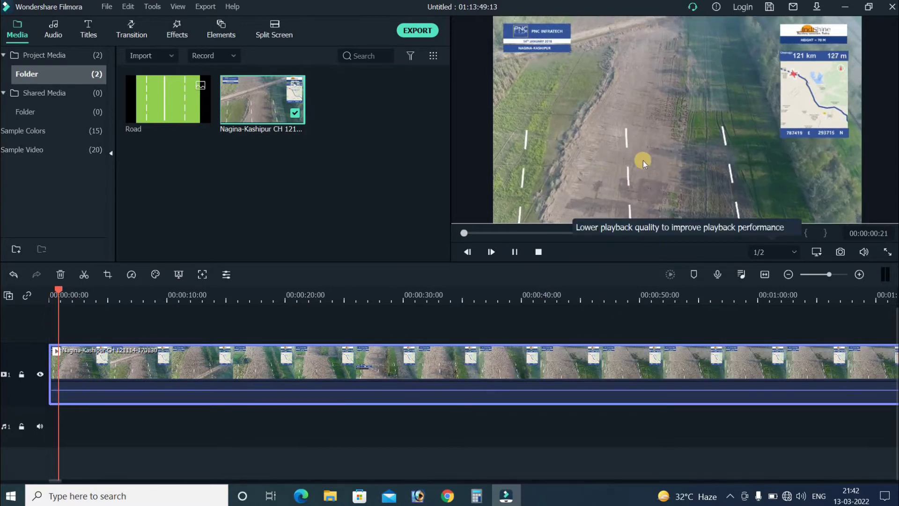
left_click(456, 230)
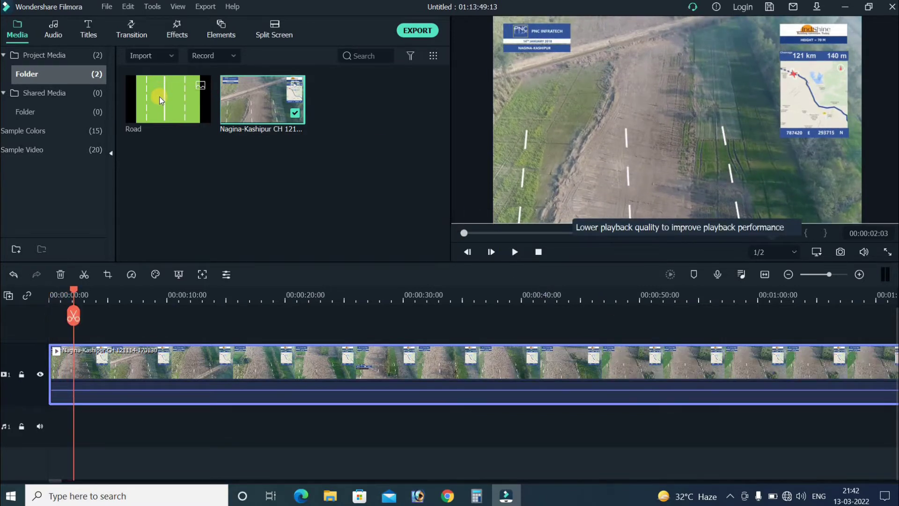
Step: Place the Road image on the track above the video at 00:00:02:03 and briefly preview the overlay
scroll(192, 378, "up", 1)
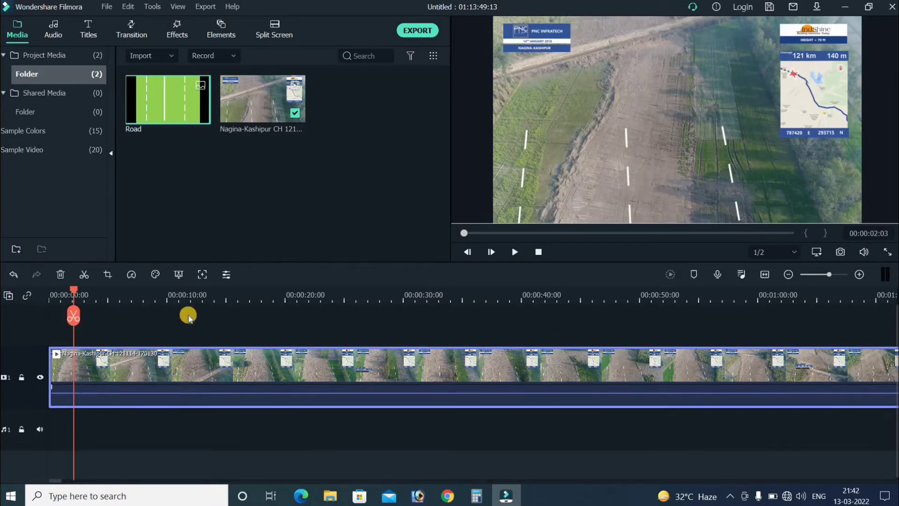
left_click(71, 341)
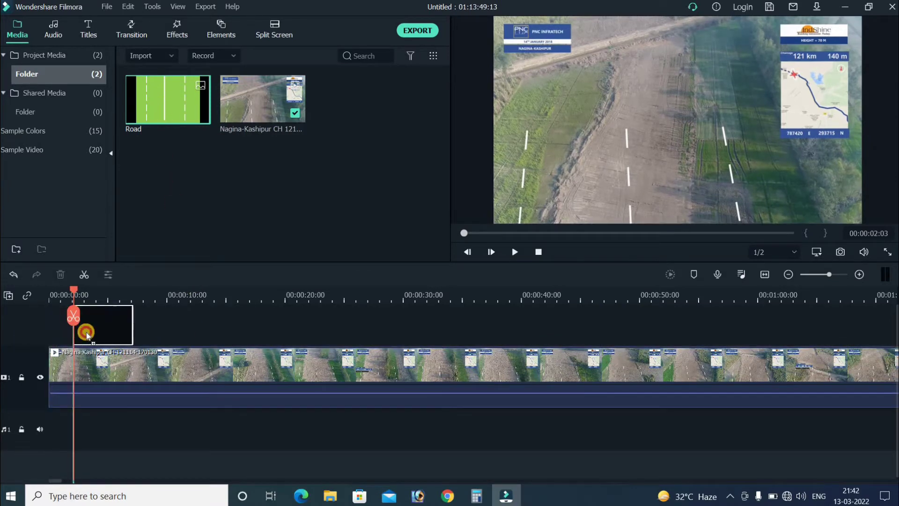
left_click_drag(81, 333, 81, 332)
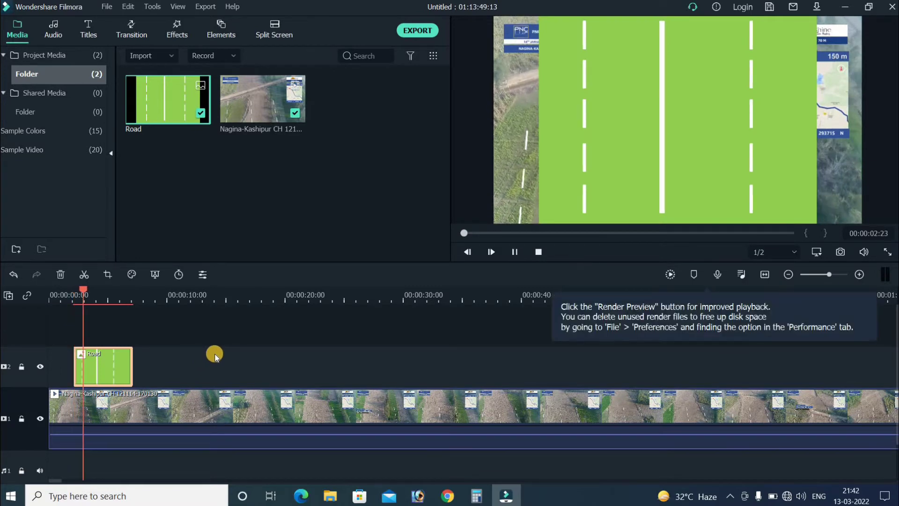
key("space")
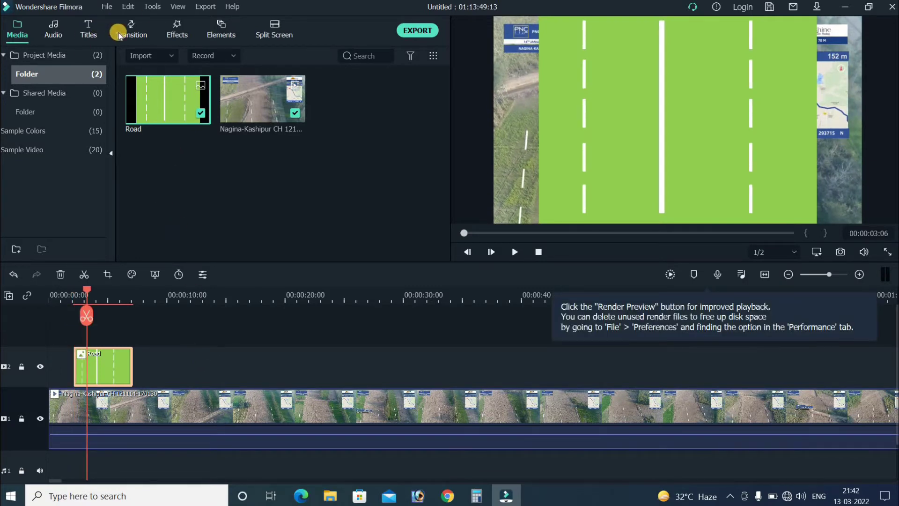
Step: Key out the Road clip's green background using Chroma Key with the sampled green, offset 39 and tolerance 55, and preview it
left_click(108, 367)
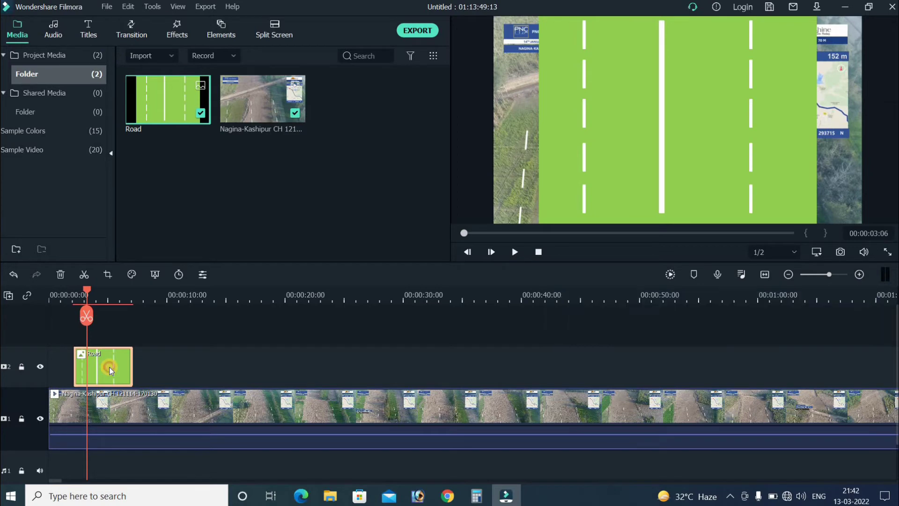
left_click(161, 276)
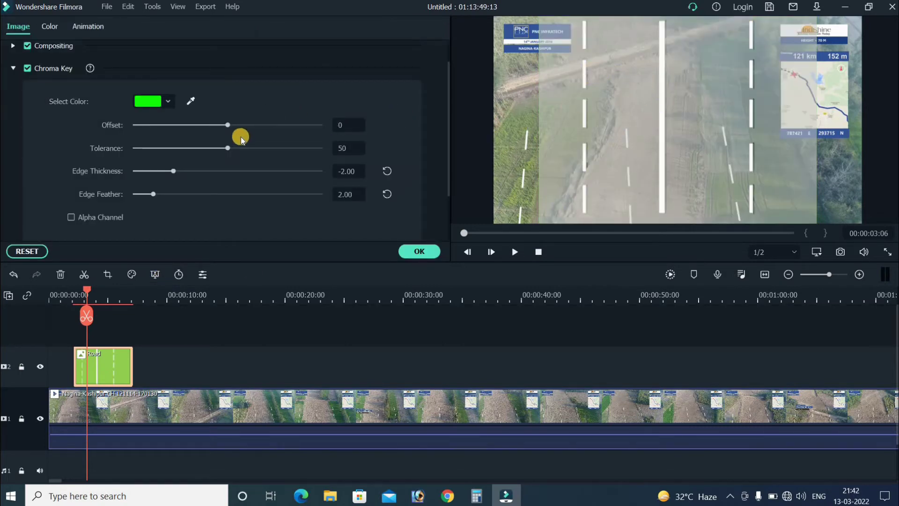
left_click(194, 101)
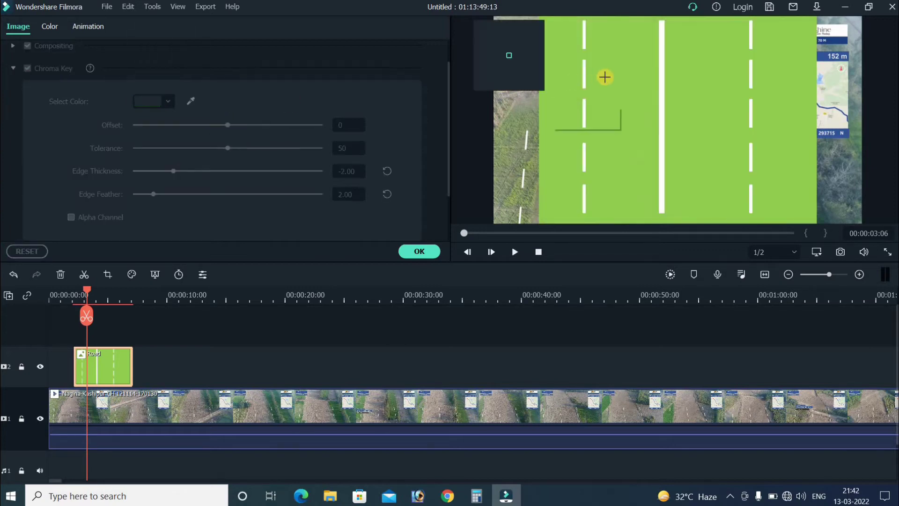
left_click(609, 77)
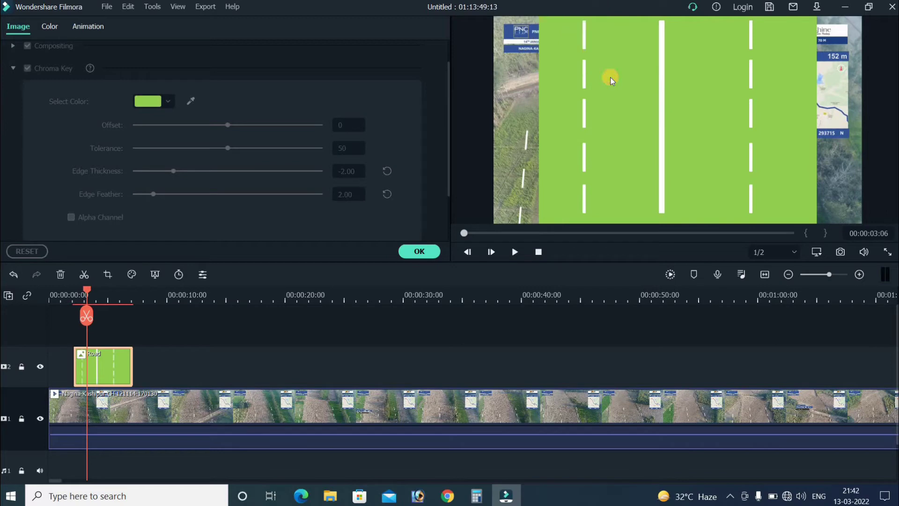
left_click(611, 77)
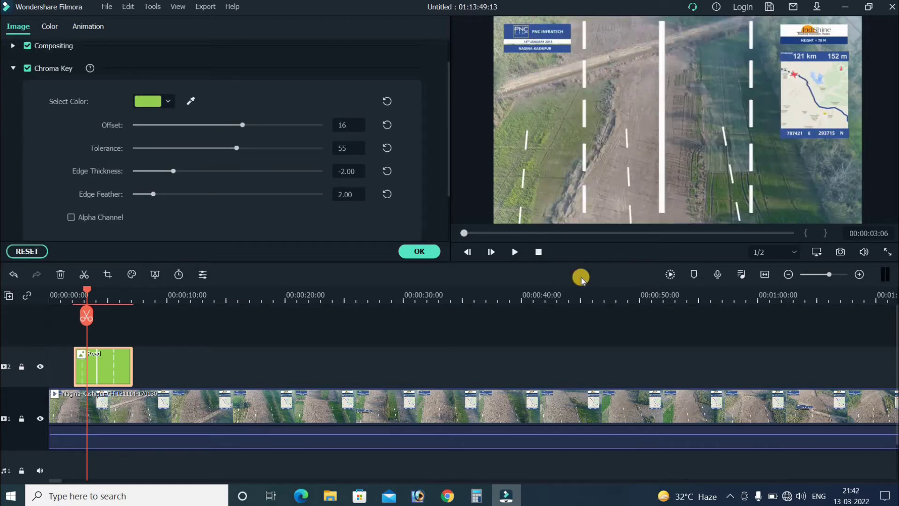
left_click_drag(242, 130, 266, 128)
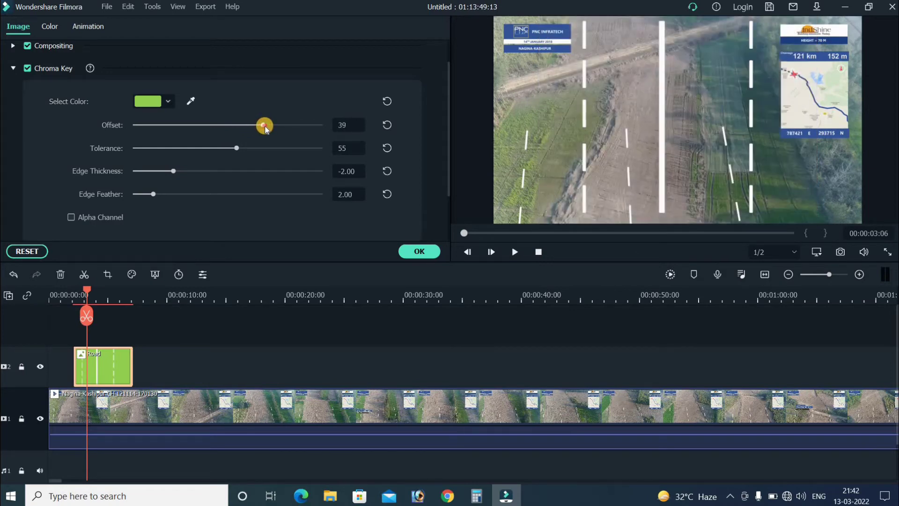
left_click(417, 251)
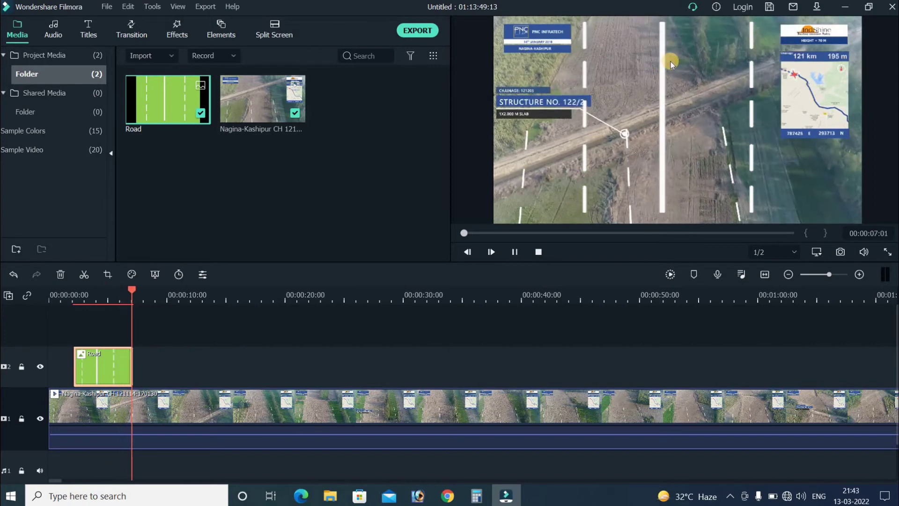
key("space")
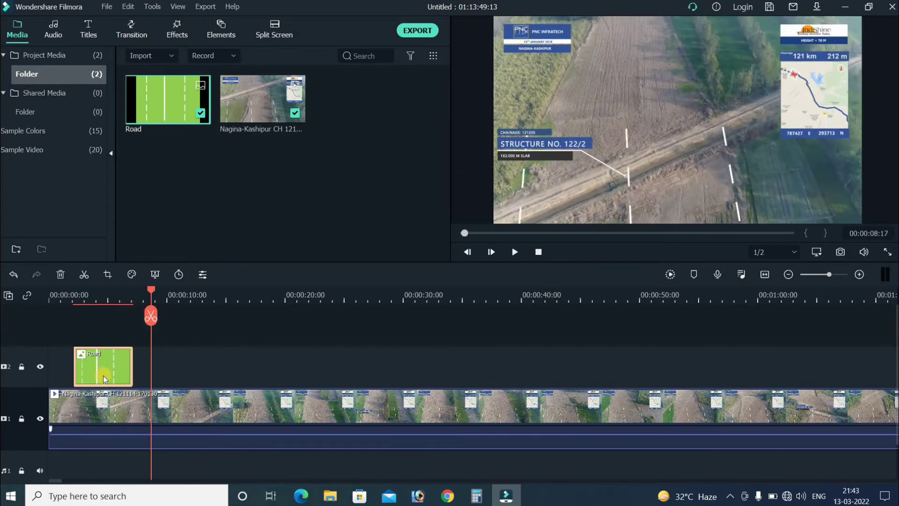
Step: Extend the Road clip's end to about 31 seconds on the timeline and play part of the extended overlay
left_click_drag(134, 367, 423, 371)
key("space")
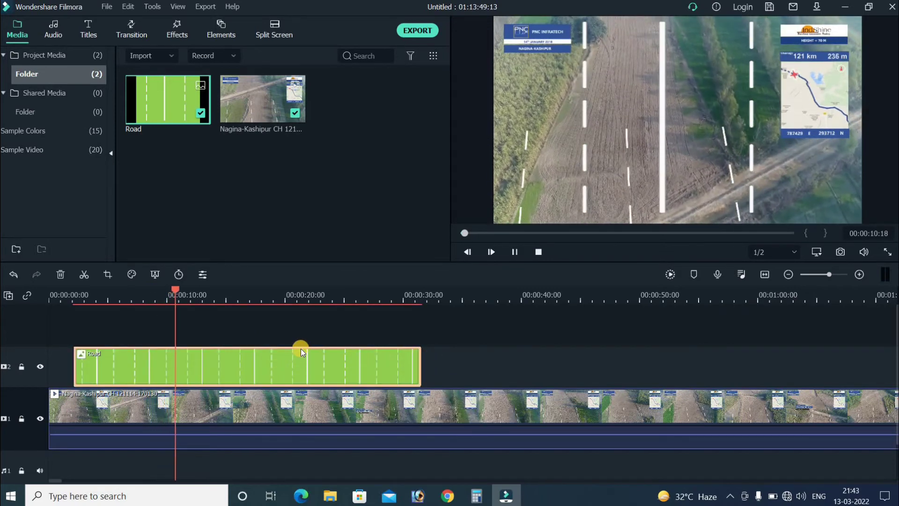
left_click(638, 153)
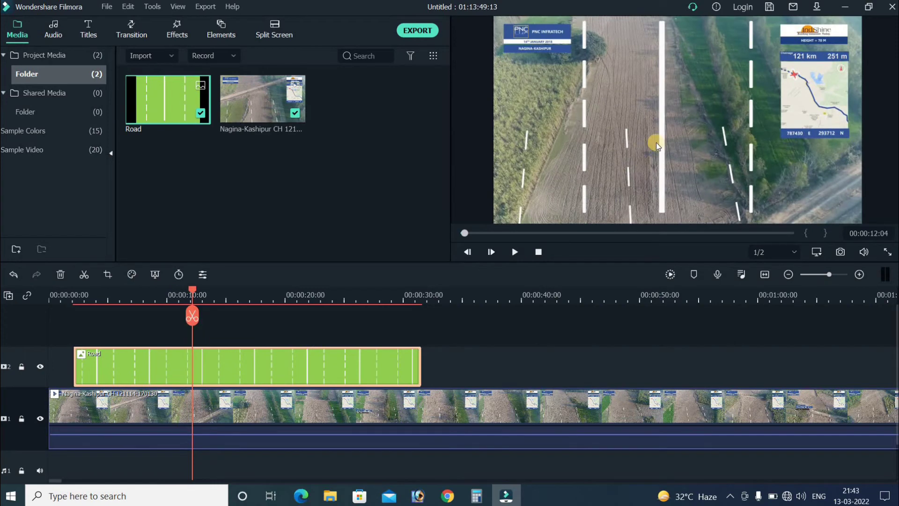
Step: Shift the road-marking overlay slightly downward in the video frame, keeping it horizontally in place, and play the result
left_click(656, 143)
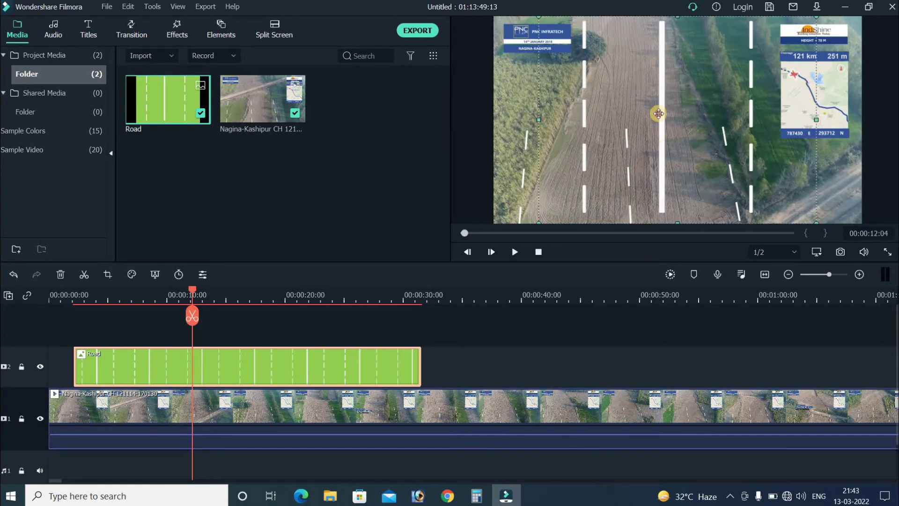
left_click_drag(659, 113, 660, 136)
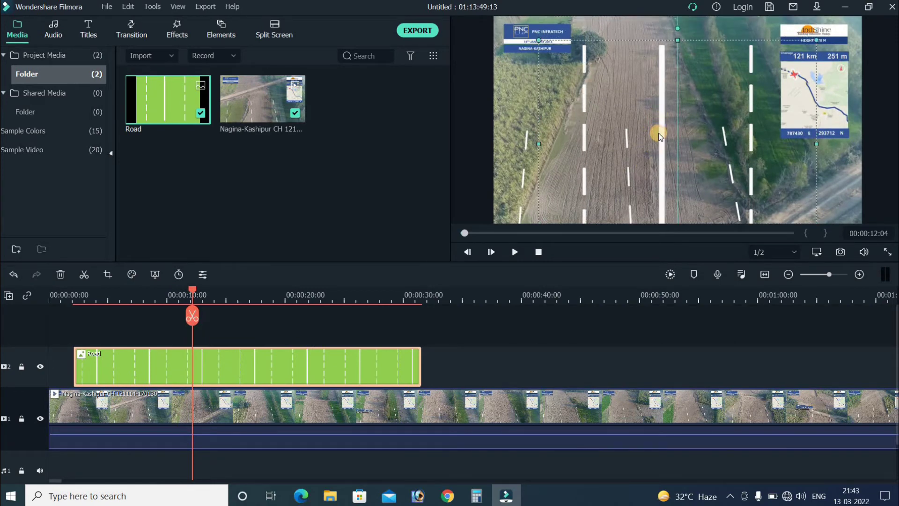
key("space")
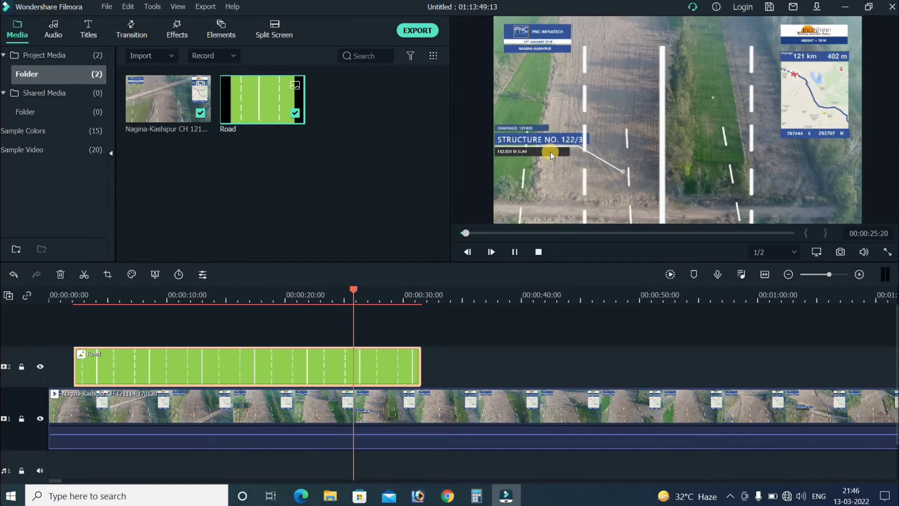
key("space")
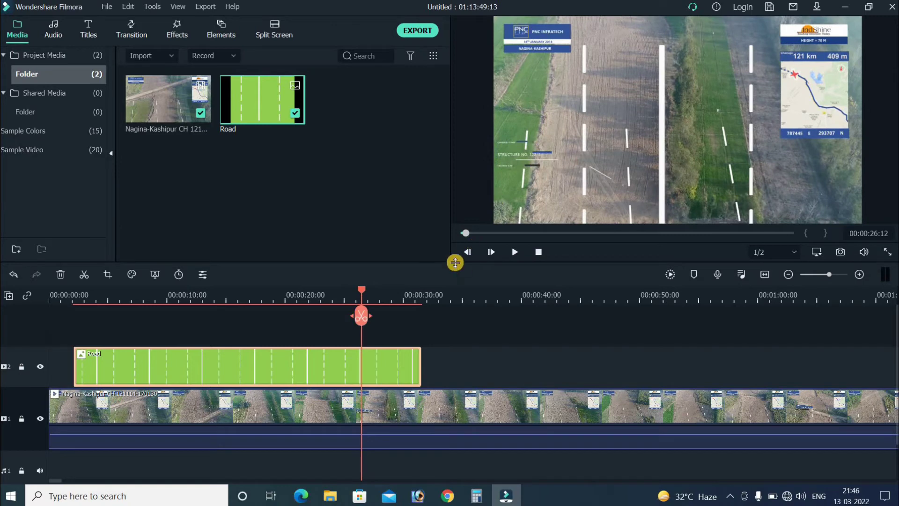
Step: Preview several callout title templates and add Callout 7 at 00:00:31:21, just after the Road clip on the second track
left_click(424, 292)
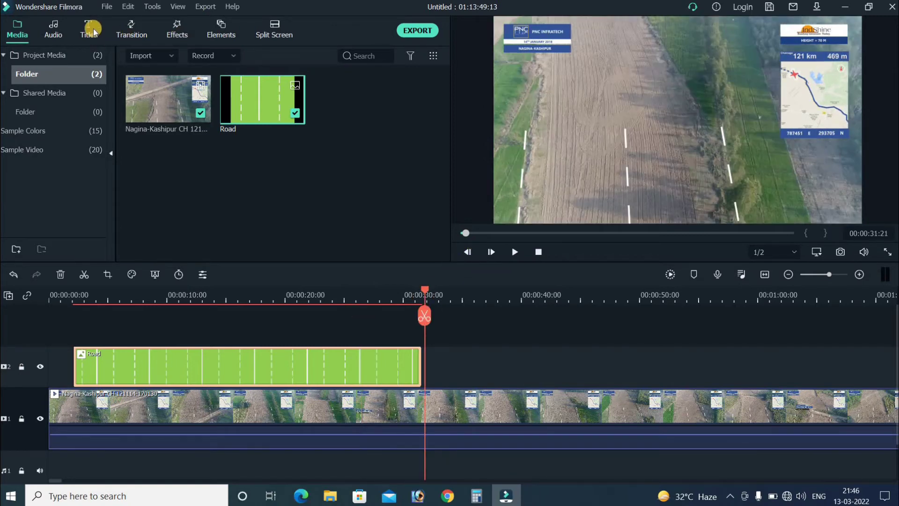
left_click(89, 27)
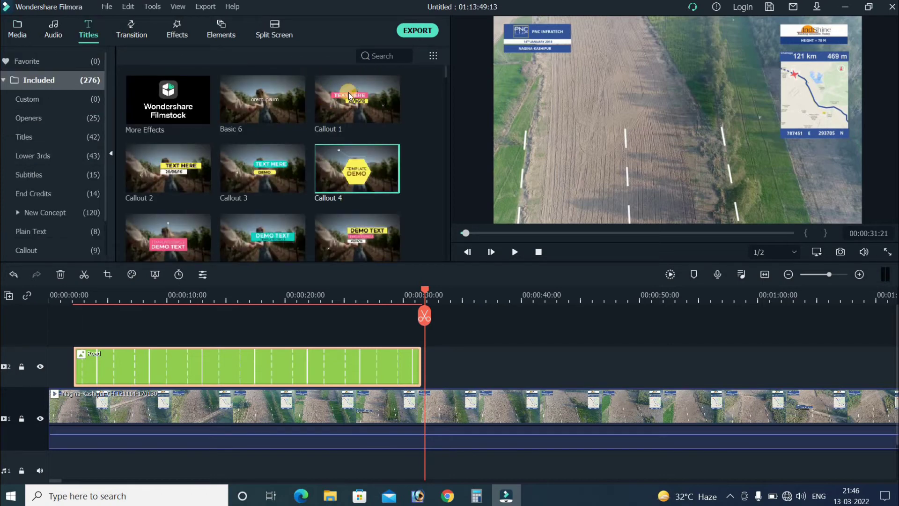
left_click(269, 160)
left_click(167, 232)
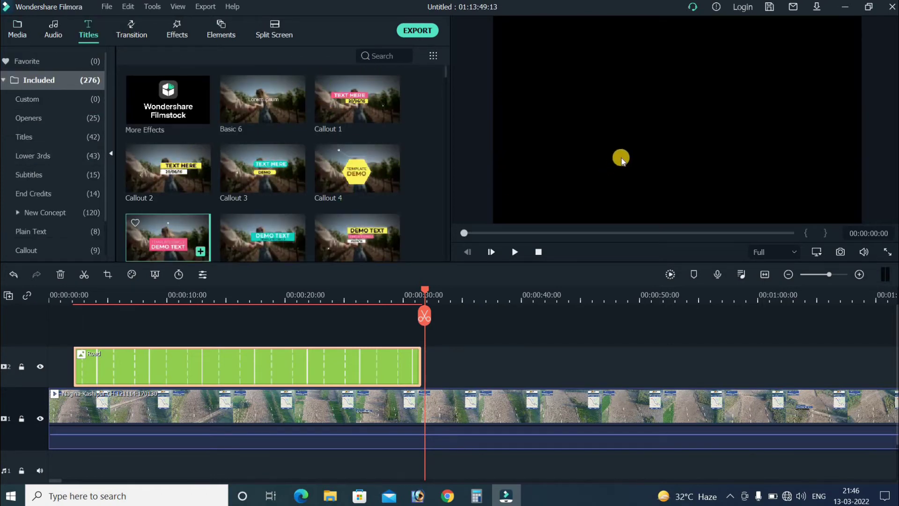
left_click(345, 240)
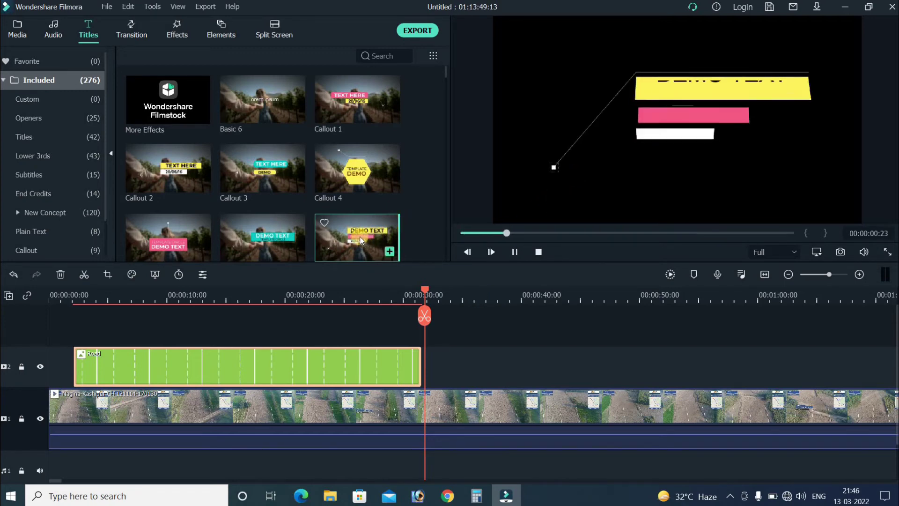
left_click_drag(351, 237, 455, 374)
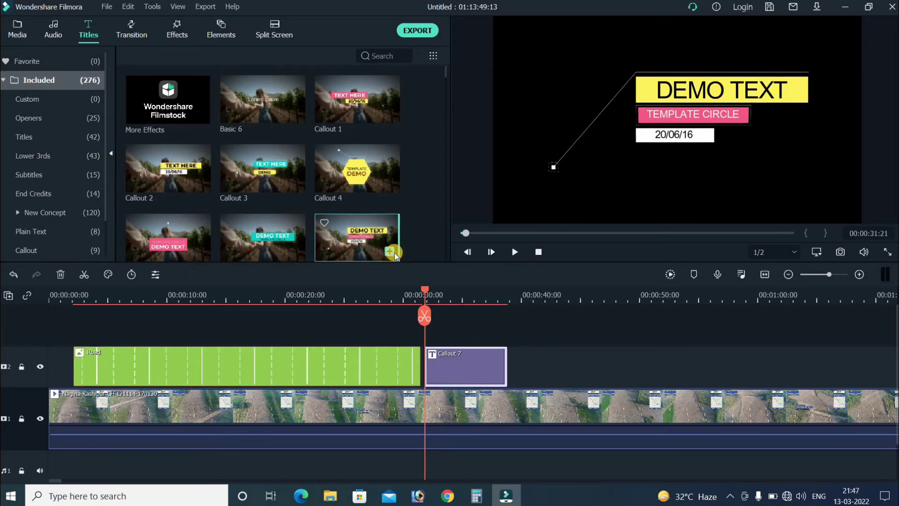
Step: Play the timeline from the start of the callout title to check its animation over the video
left_click(473, 374)
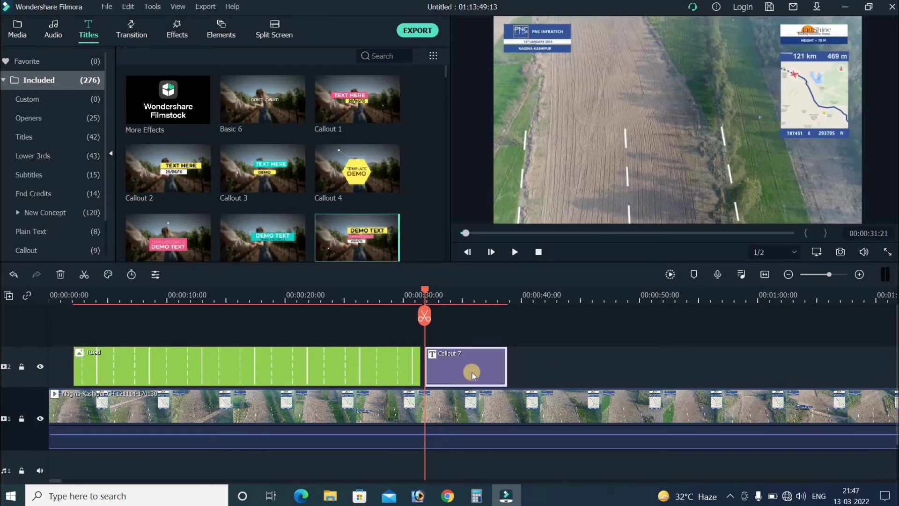
key("space")
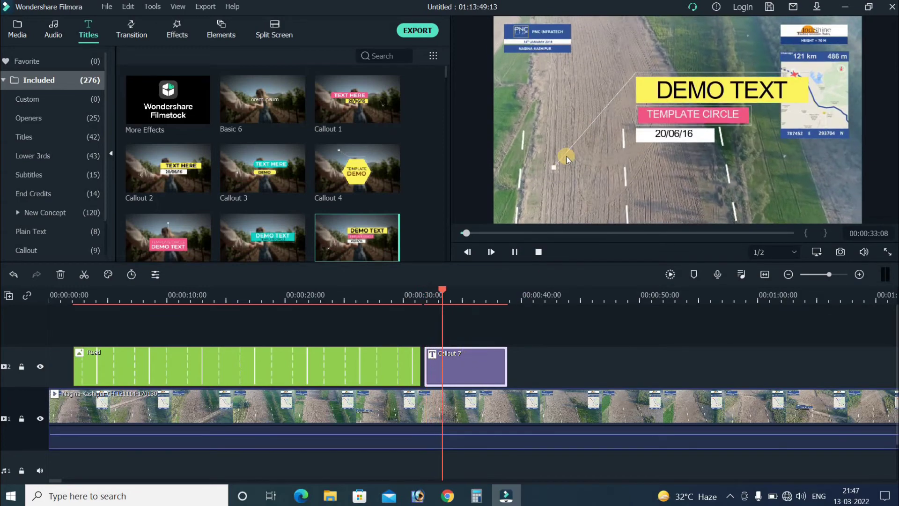
key("space")
Step: Replace the callout's yellow heading text DEMO TEXT with "Ch. 100+101"
left_click(695, 92)
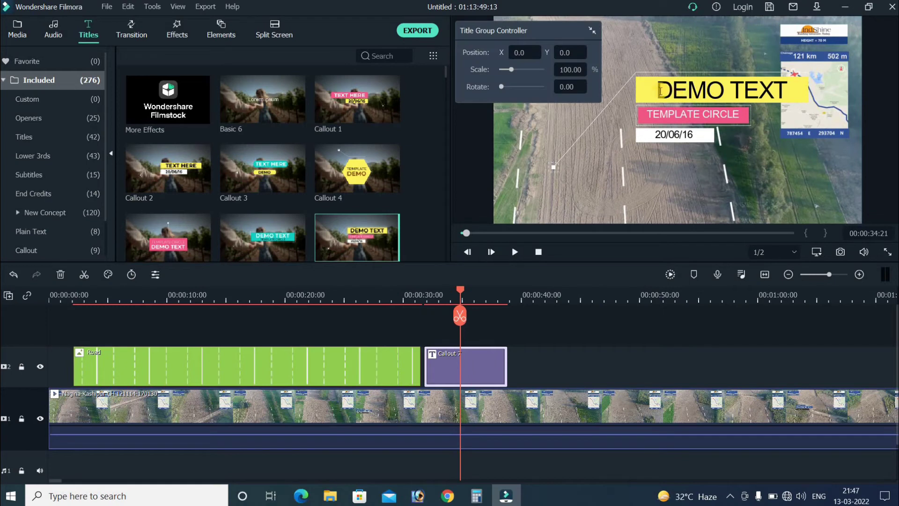
double_click(662, 89)
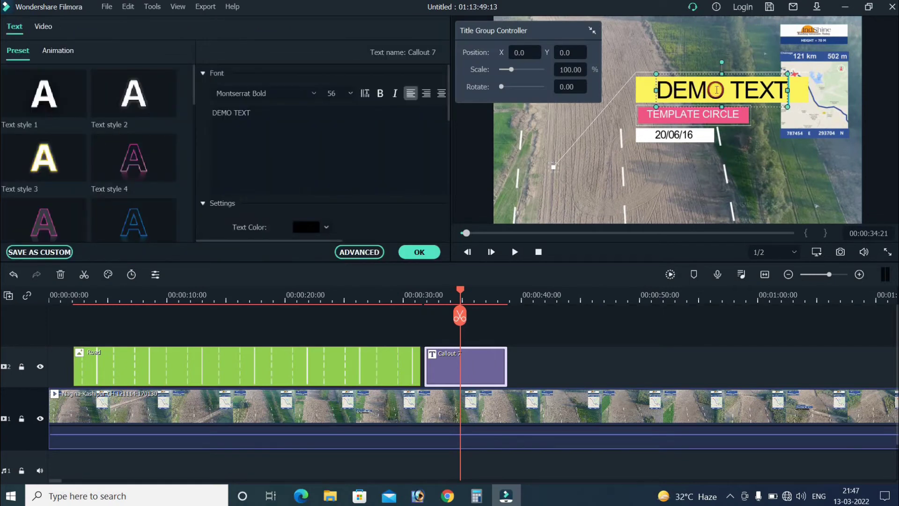
double_click(692, 90)
left_click_drag(757, 90, 765, 90)
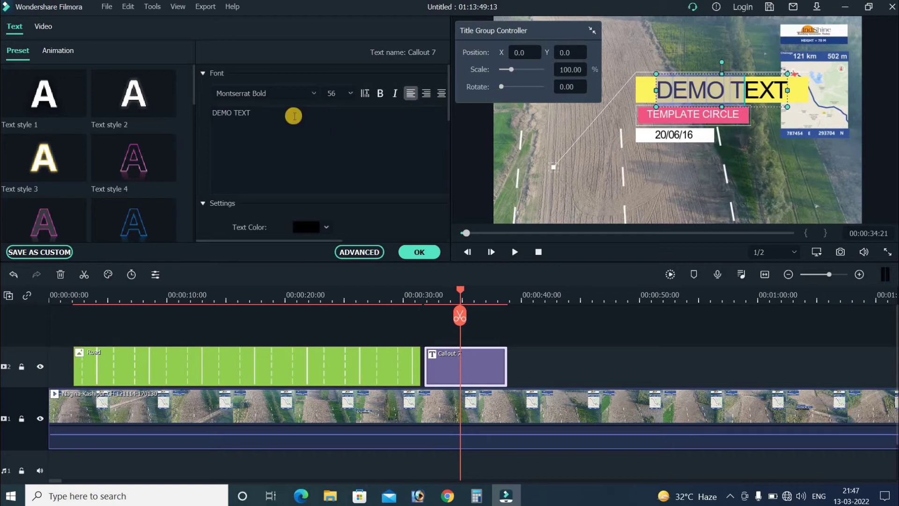
left_click(276, 115)
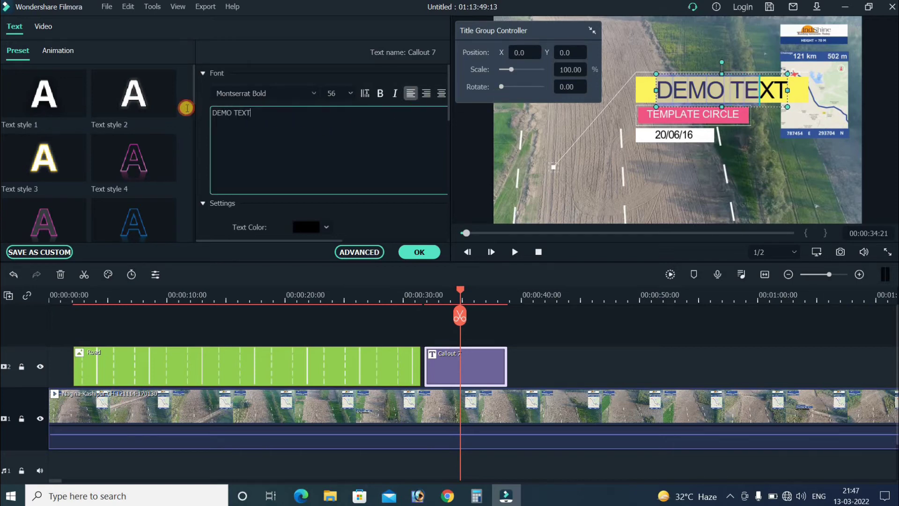
key("ctrl+a")
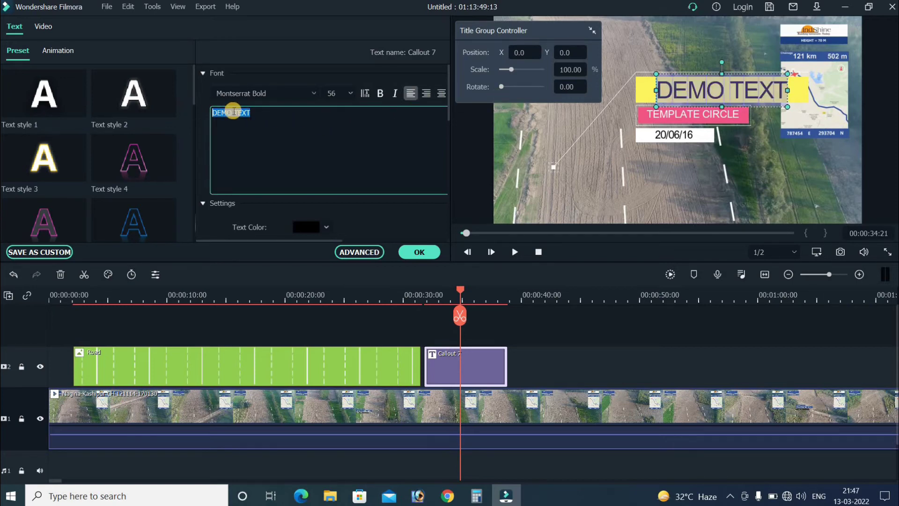
type("C")
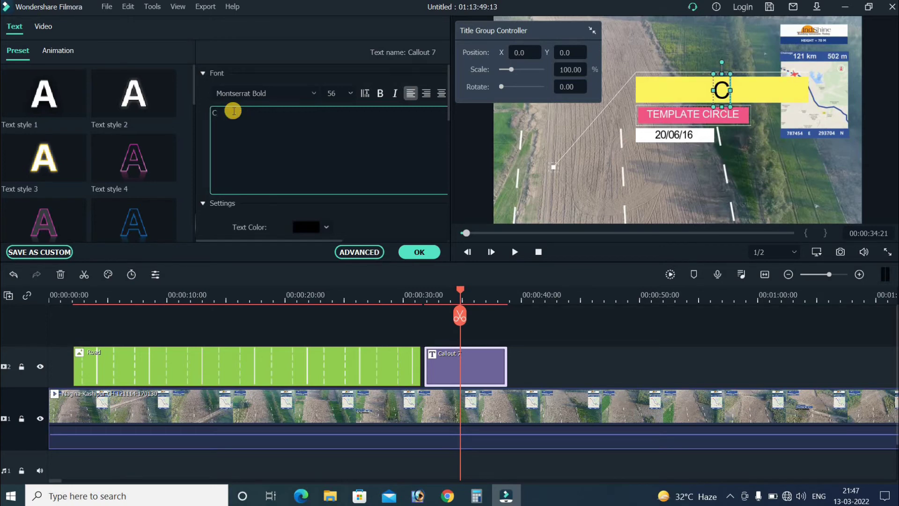
type("h.")
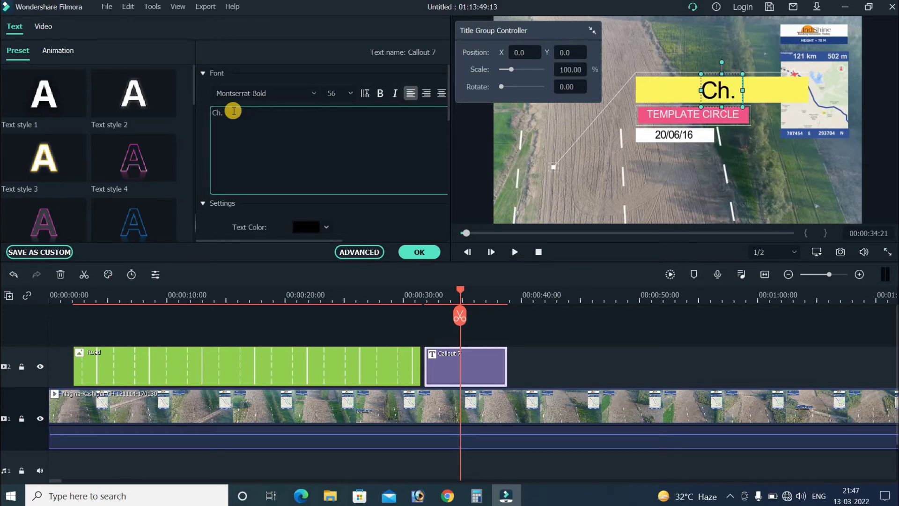
type(" 1")
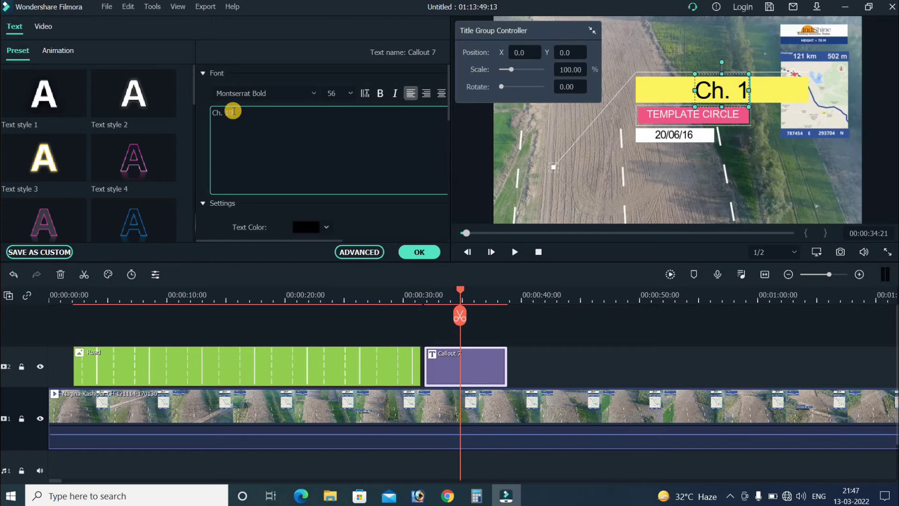
type("00+")
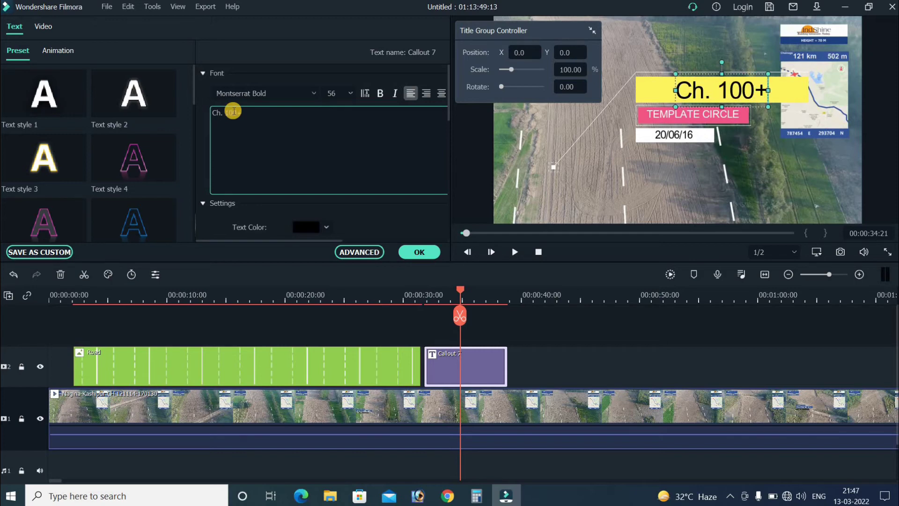
type("10")
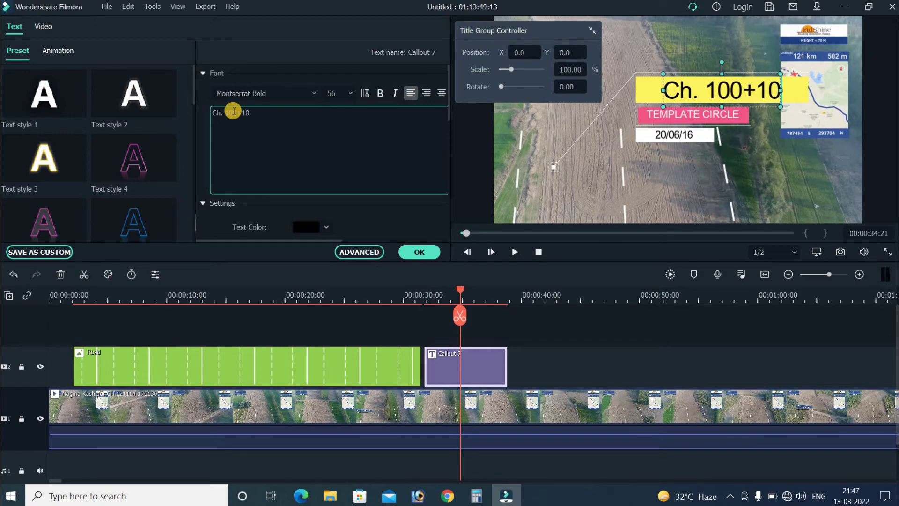
type("1")
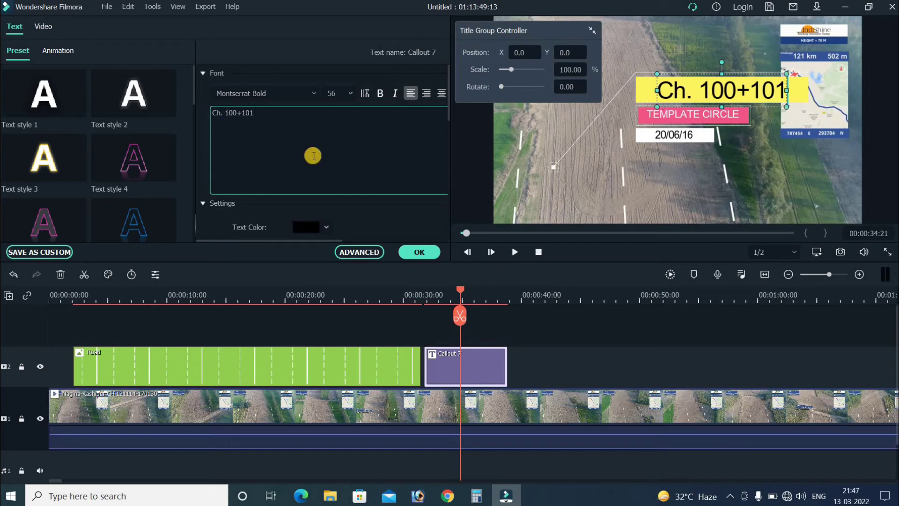
Step: Replace the TEMPLATE CIRCLE text in the callout's pink band with "Bridge"
left_click(691, 120)
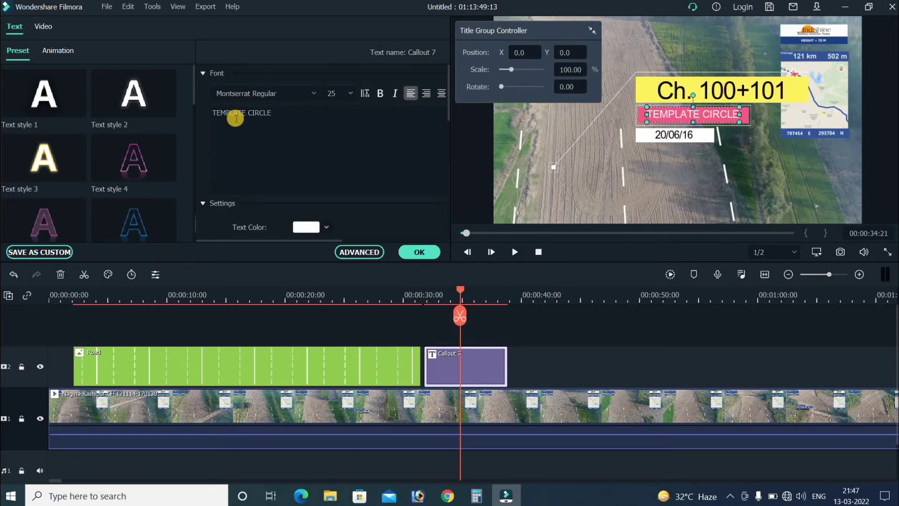
left_click_drag(270, 113, 195, 109)
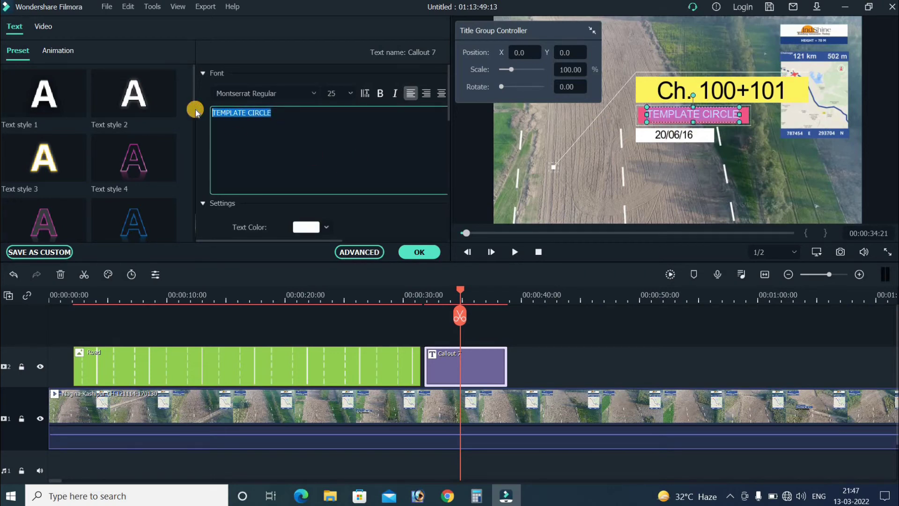
type("Bridge")
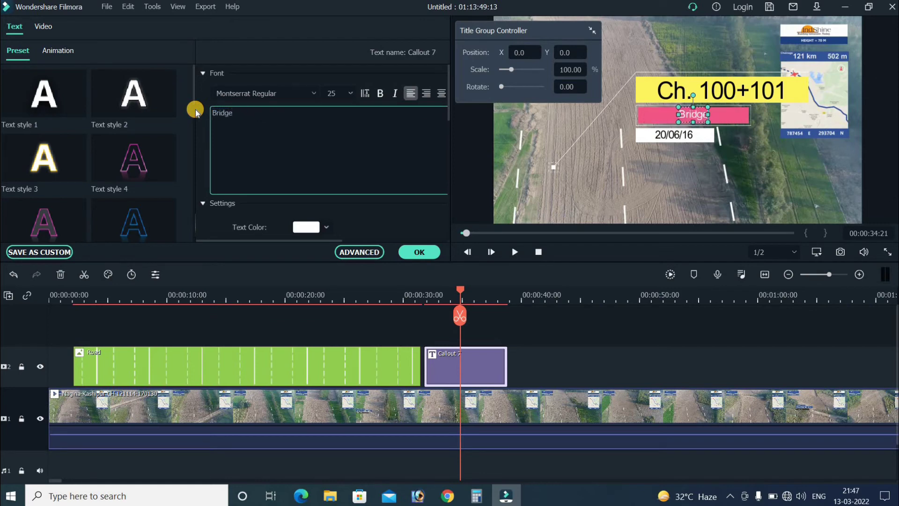
Step: Replace the date in the callout's white band with "Kashipur"
left_click(683, 142)
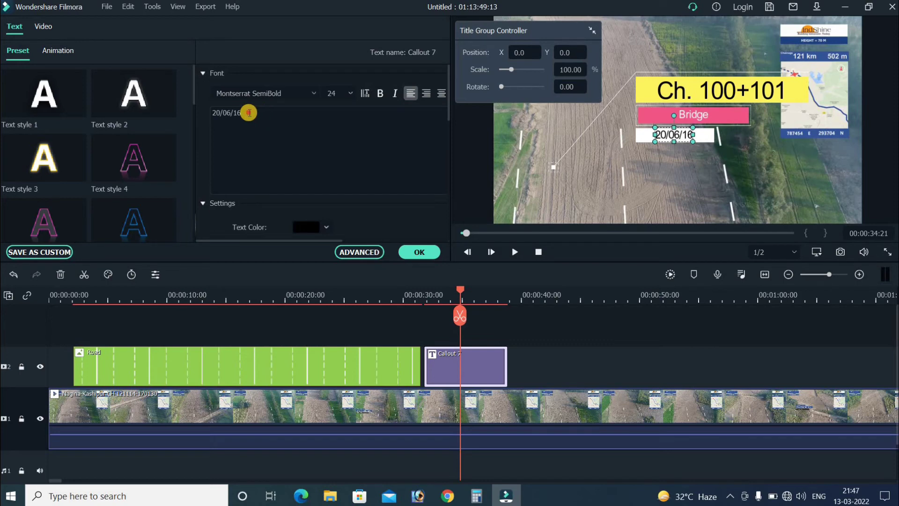
left_click_drag(249, 113, 188, 112)
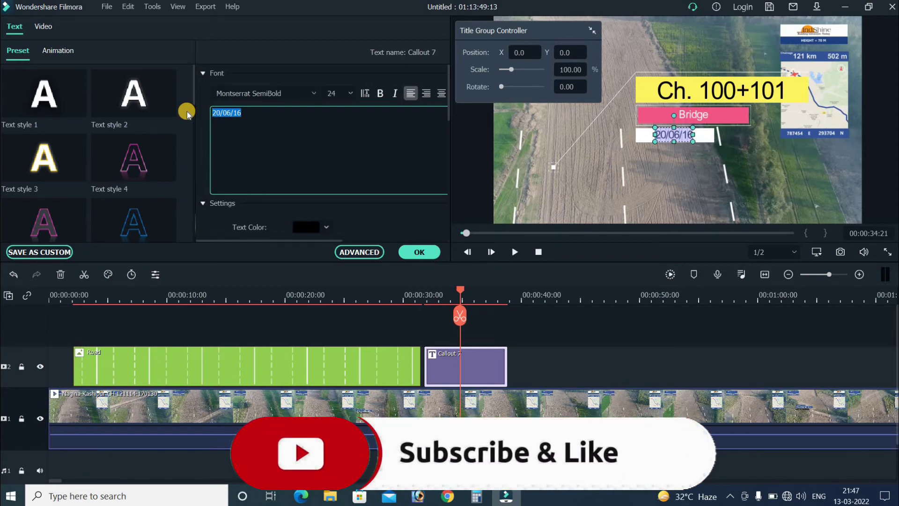
type("Kashi")
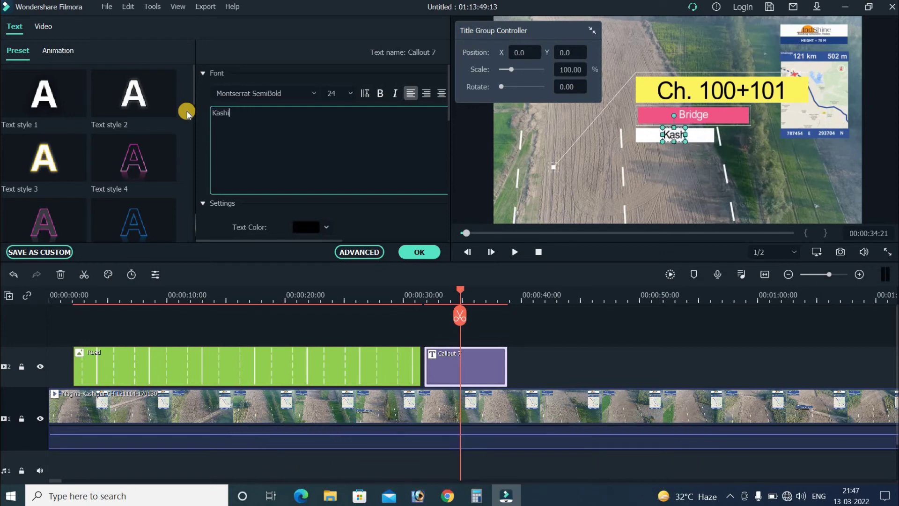
type("pur")
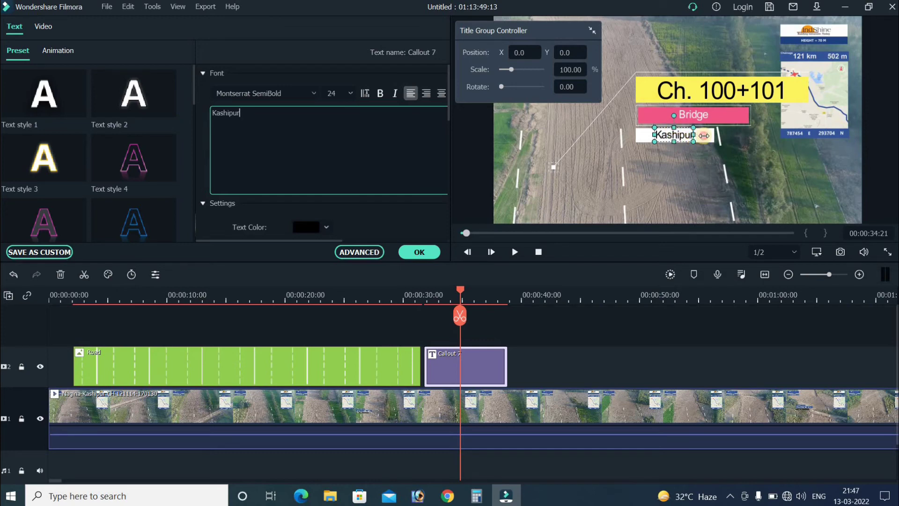
Step: Widen the Kashipur text box, set its font size to 28 and shift it slightly left within the white band
left_click(704, 135)
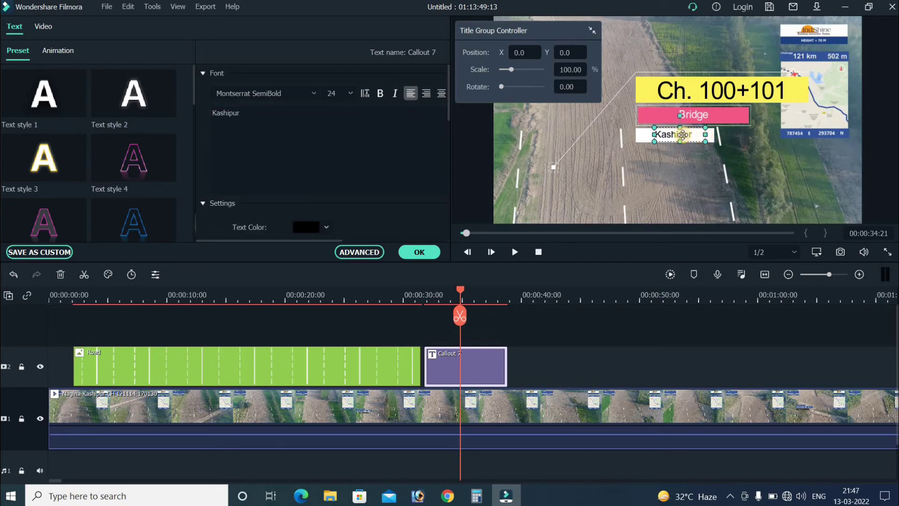
left_click(246, 113)
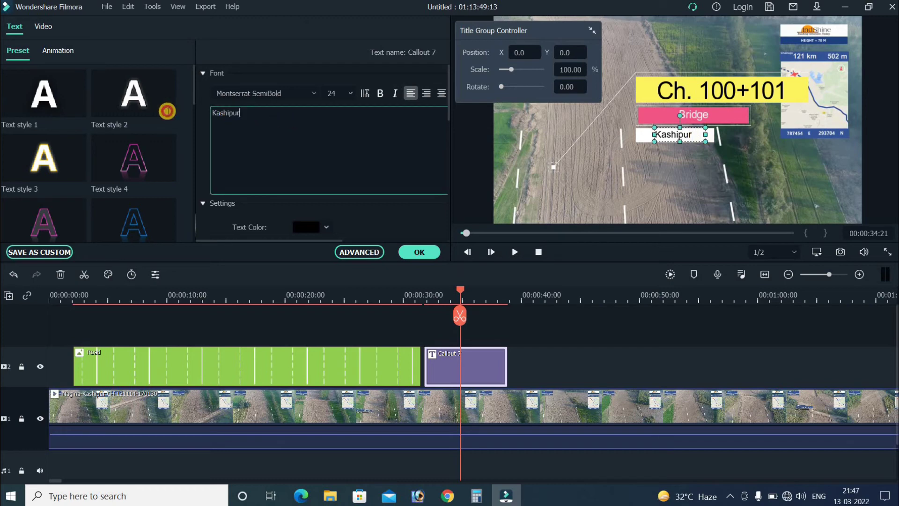
key("ctrl+a")
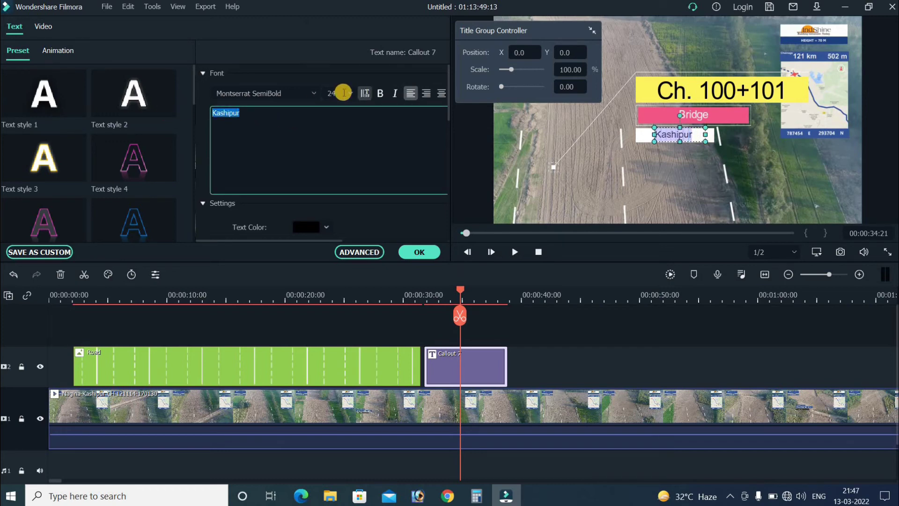
left_click(349, 94)
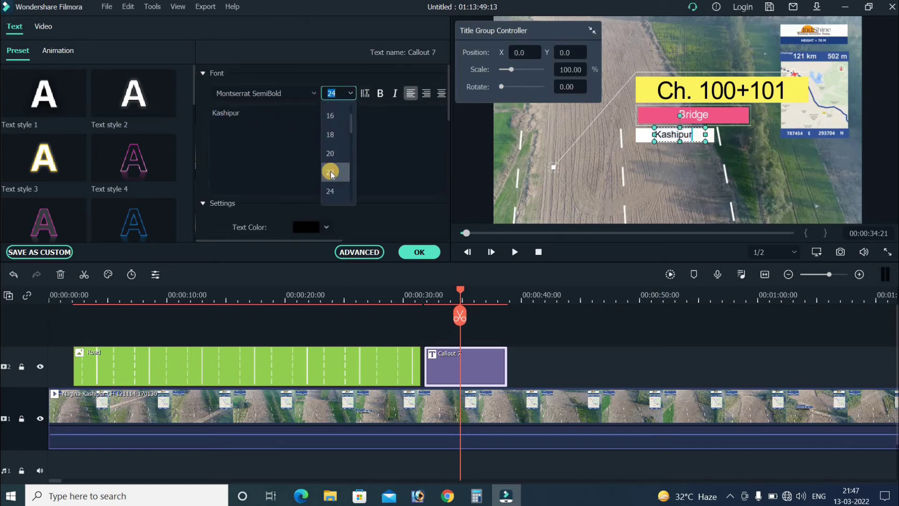
left_click(332, 157)
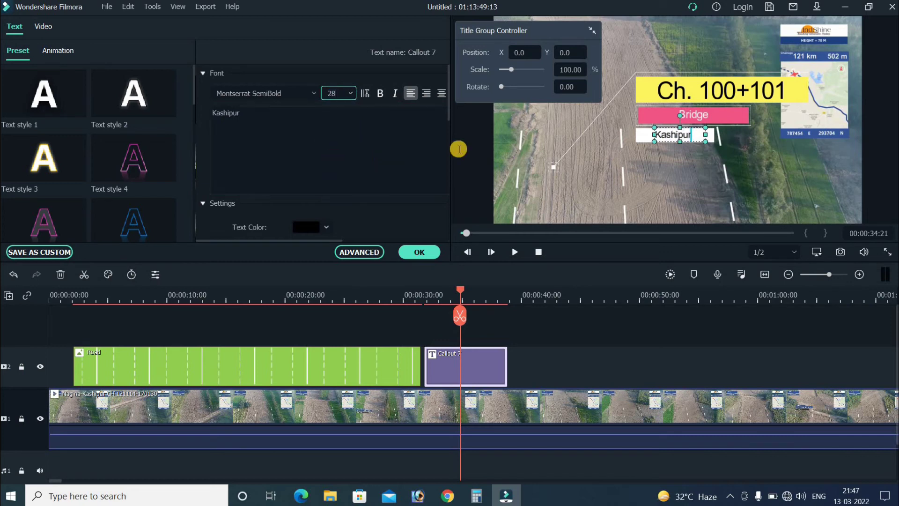
left_click_drag(655, 131, 682, 114)
Step: Shift the Bridge text left within the pink band and set its font size to 36
left_click(687, 112)
left_click_drag(682, 112, 682, 112)
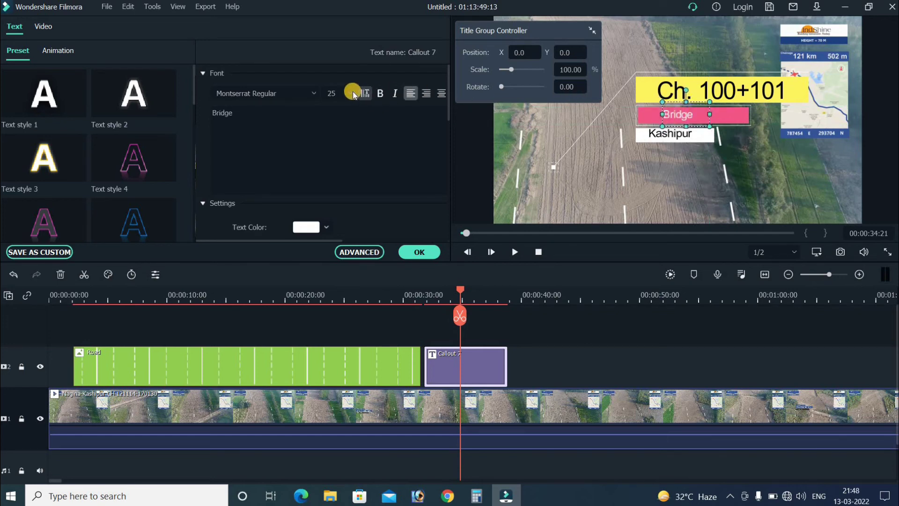
scroll(353, 94, "down", 2)
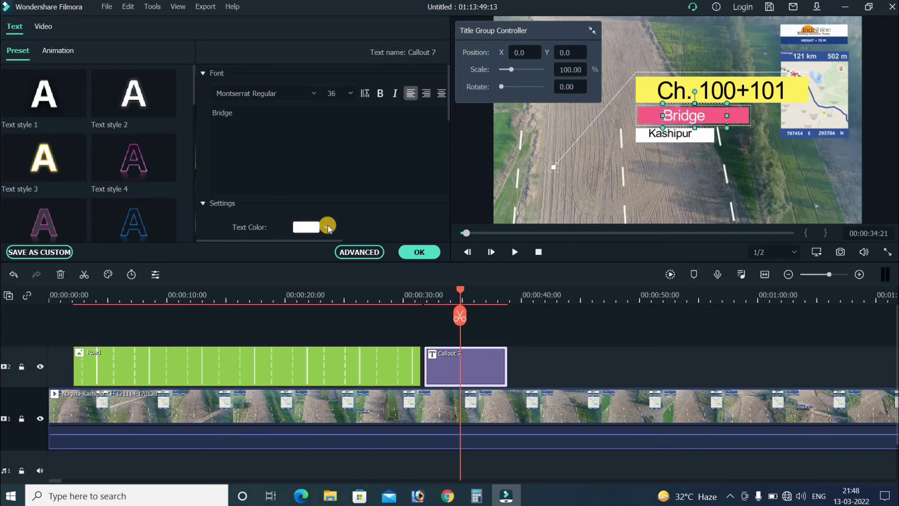
left_click(327, 226)
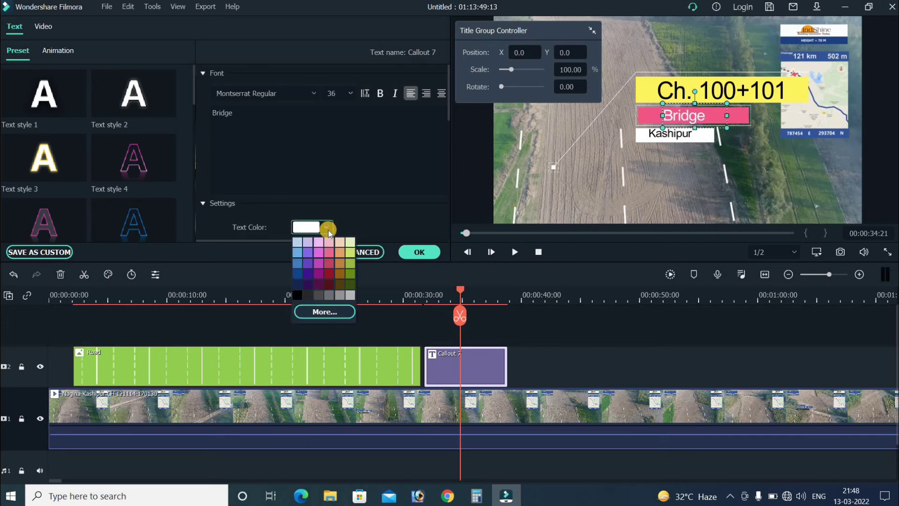
left_click(324, 312)
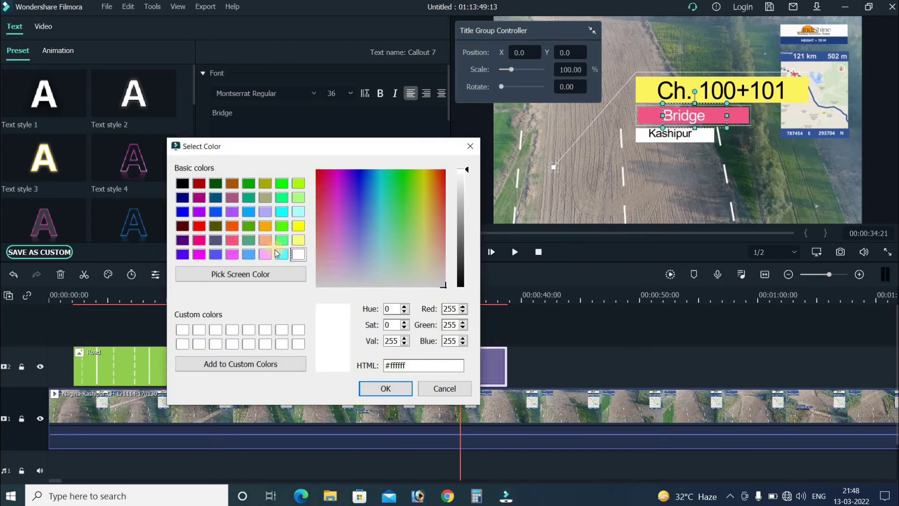
key("Escape")
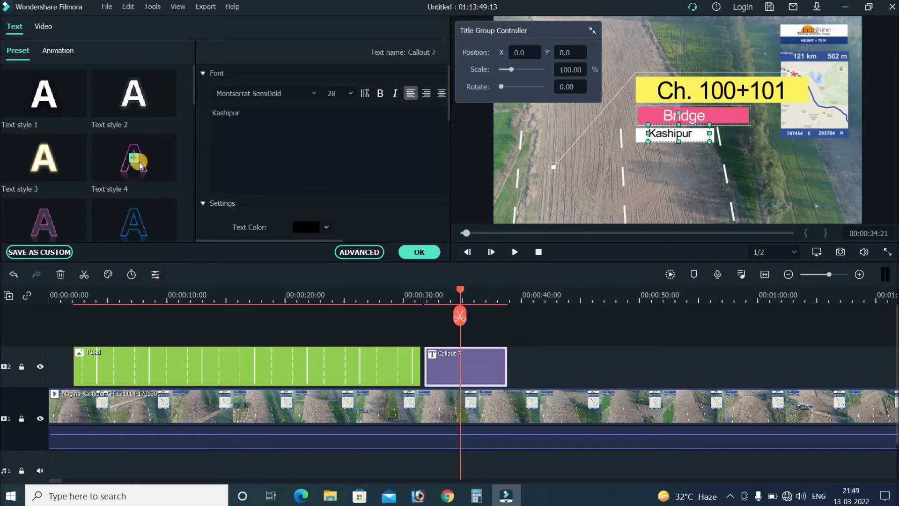
Step: Try the Down Up 1 and Clockwise rotate animations on the Kashipur text, settle on No Animation and confirm the title edits
scroll(140, 165, "down", 5)
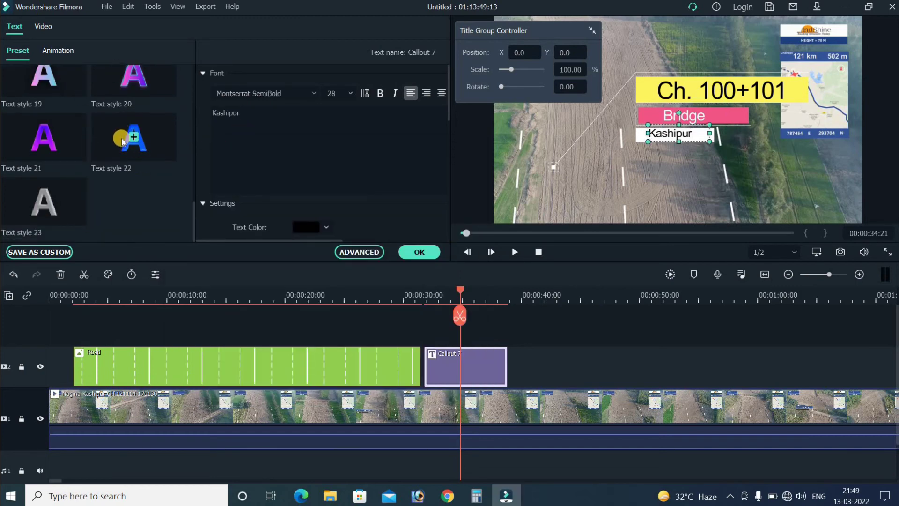
scroll(133, 157, "up", 5)
left_click(59, 52)
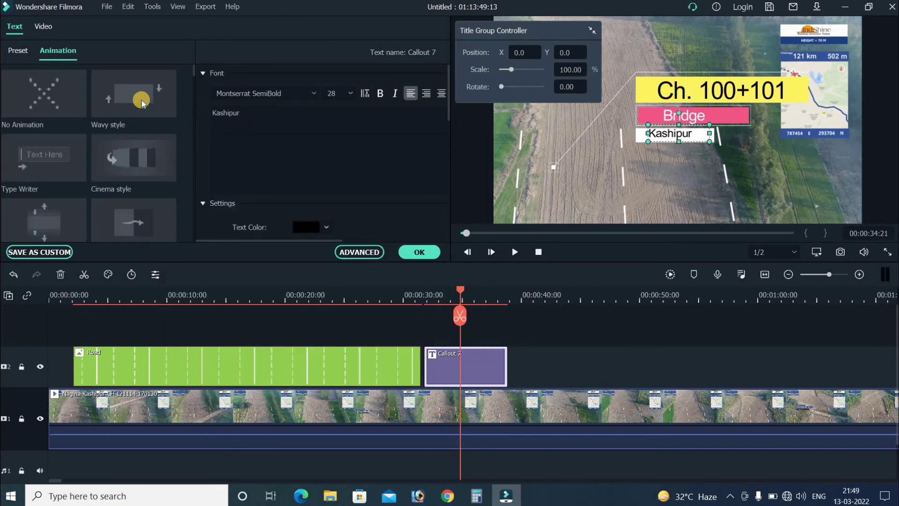
scroll(121, 179, "down", 6)
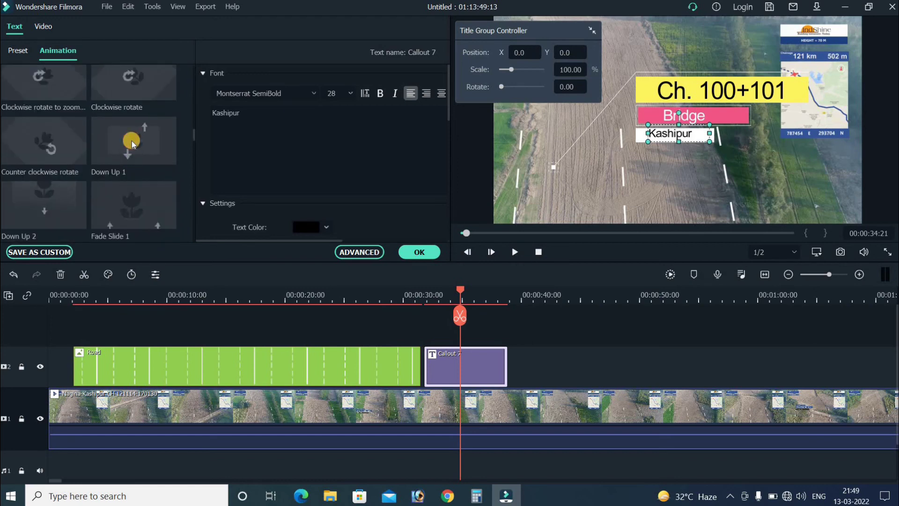
left_click(131, 141)
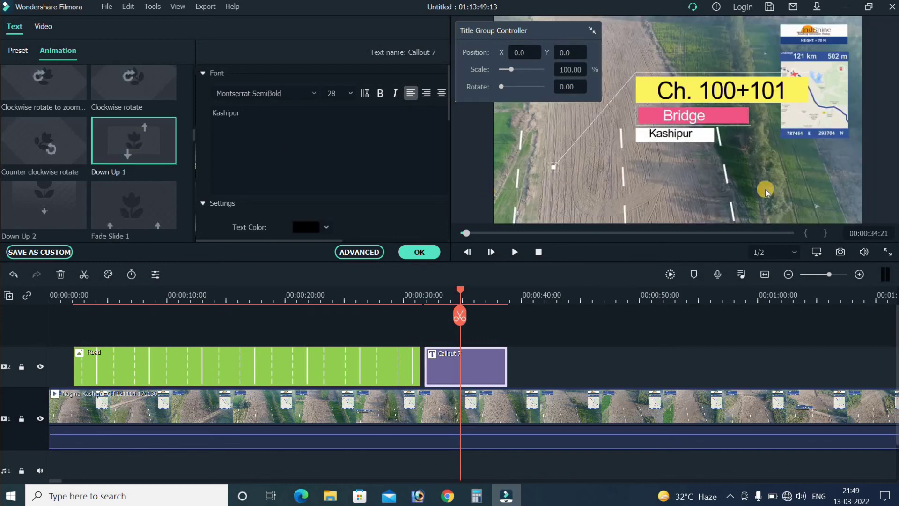
left_click(135, 91)
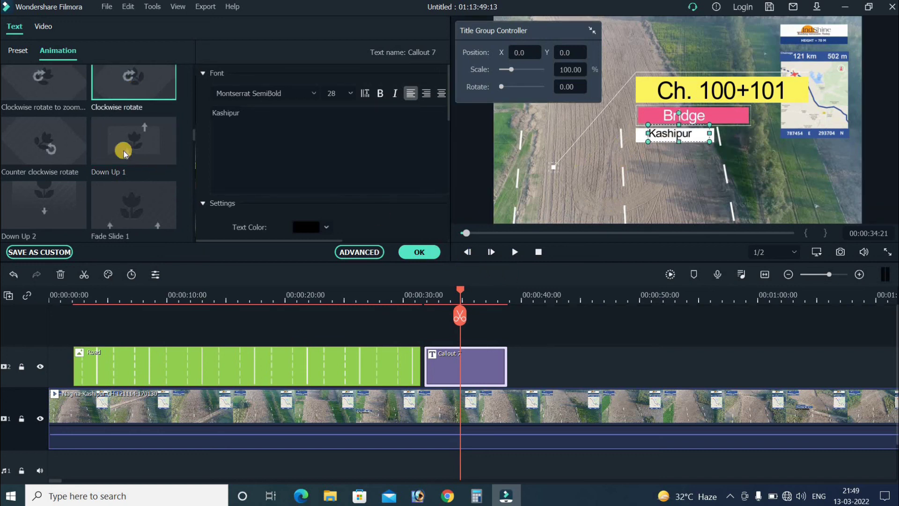
scroll(124, 155, "up", 10)
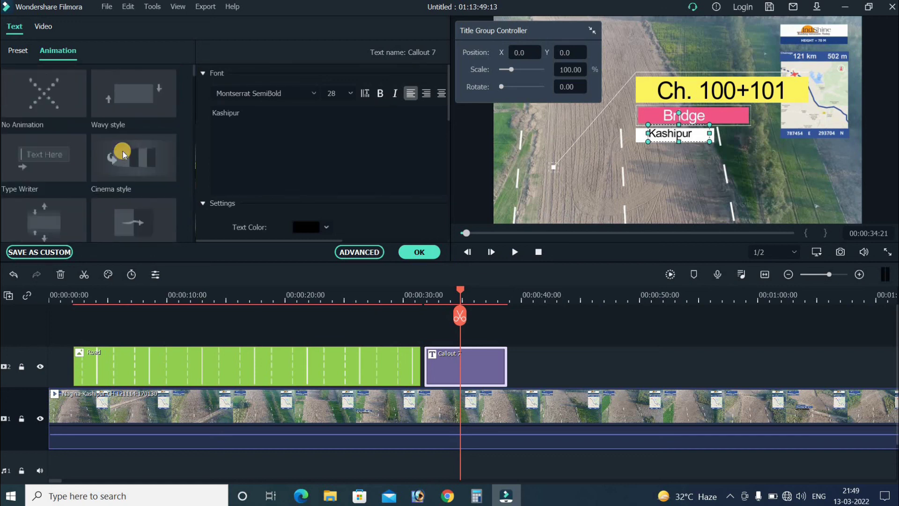
left_click(60, 90)
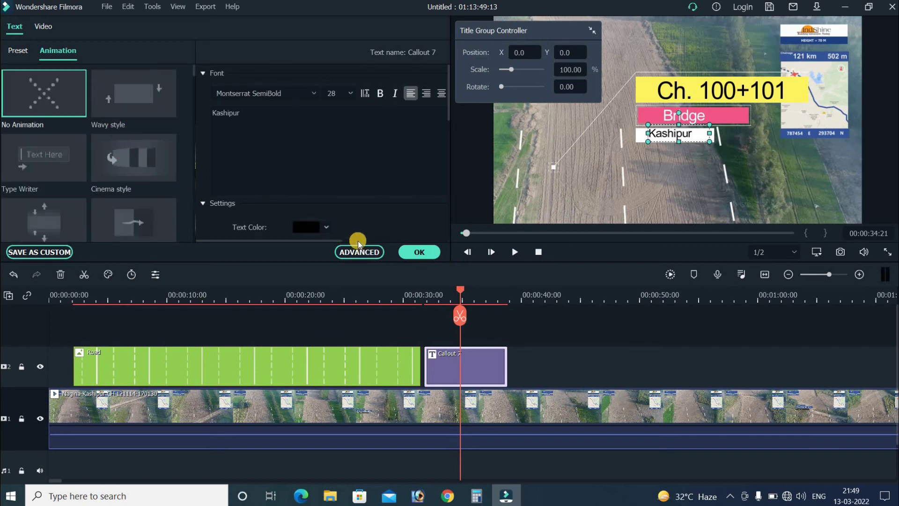
left_click(427, 247)
Step: Play the timeline from about 00:00:31:01 until just past the callout's end to check the edited title over the video
left_click(415, 293)
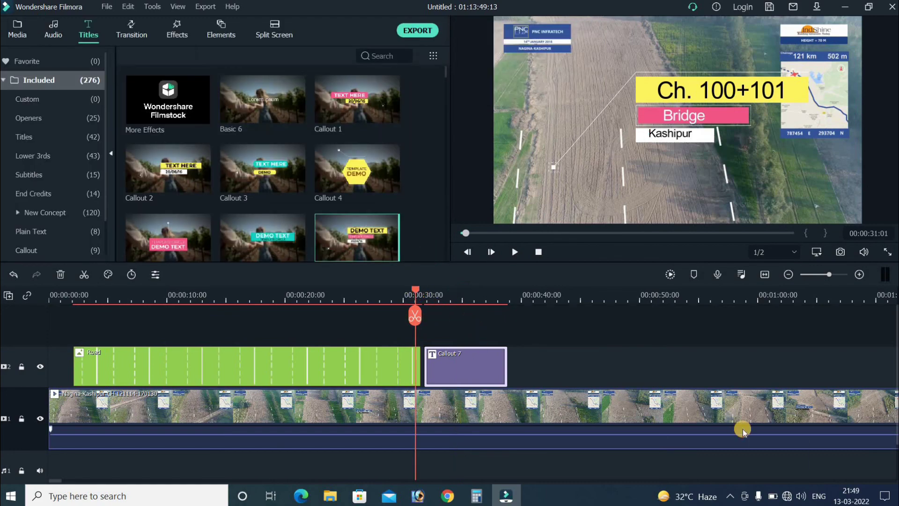
key("space")
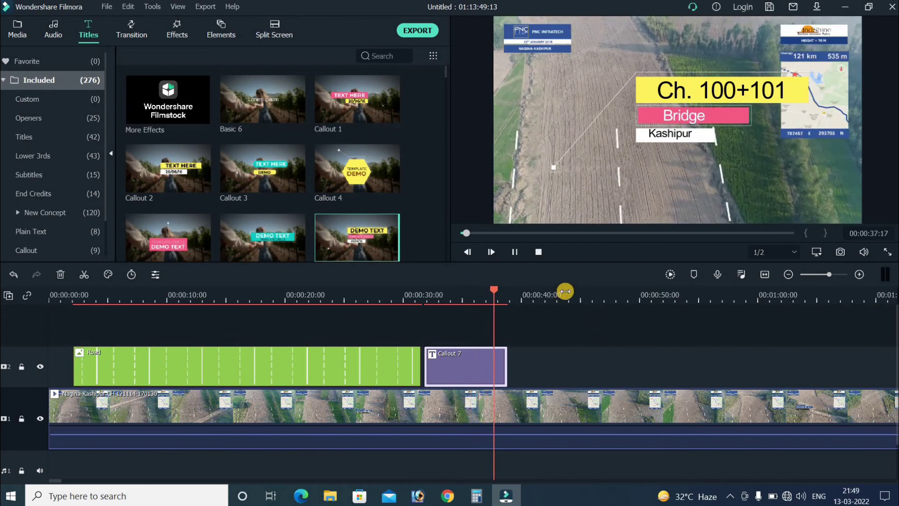
left_click(517, 256)
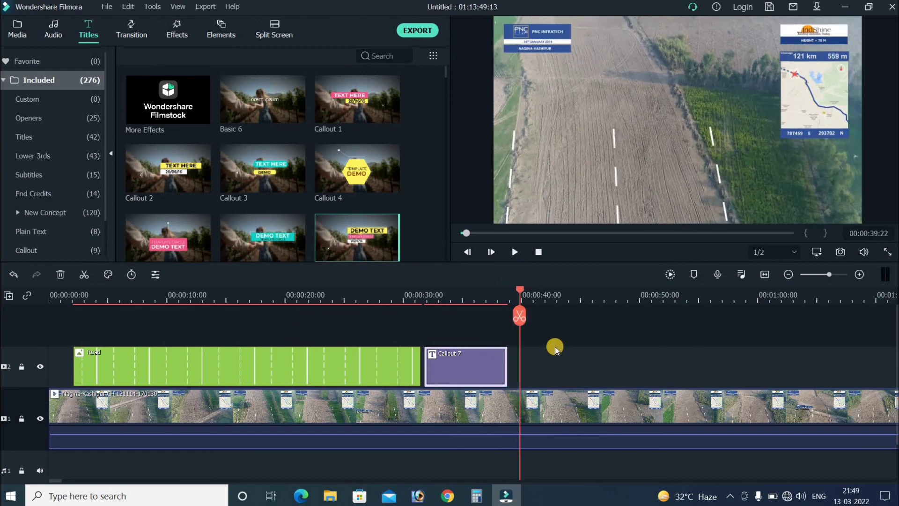